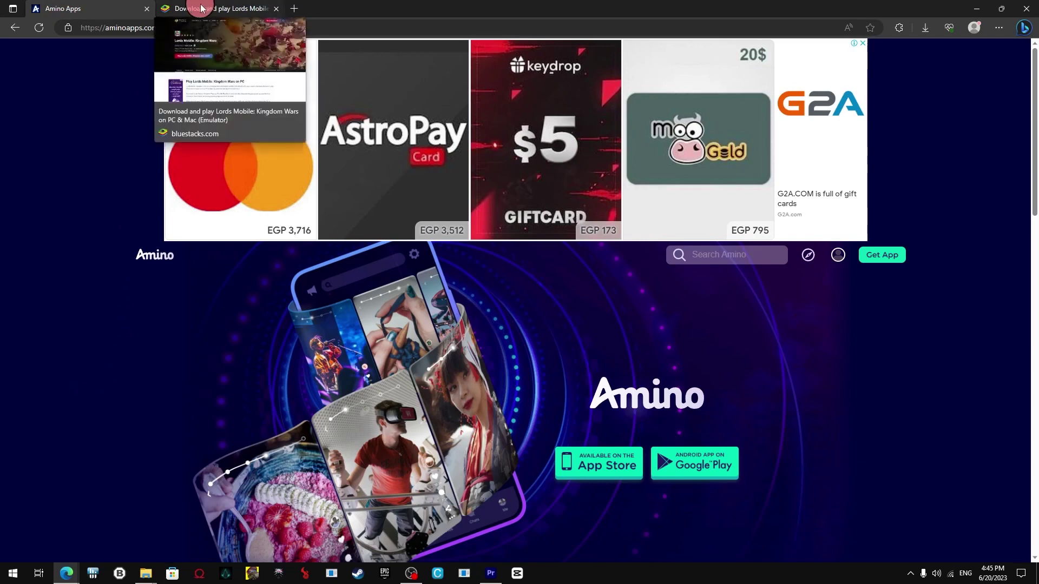
Step: Retry the BlueStacks installer download from the BlueStacks download page
left_click(204, 8)
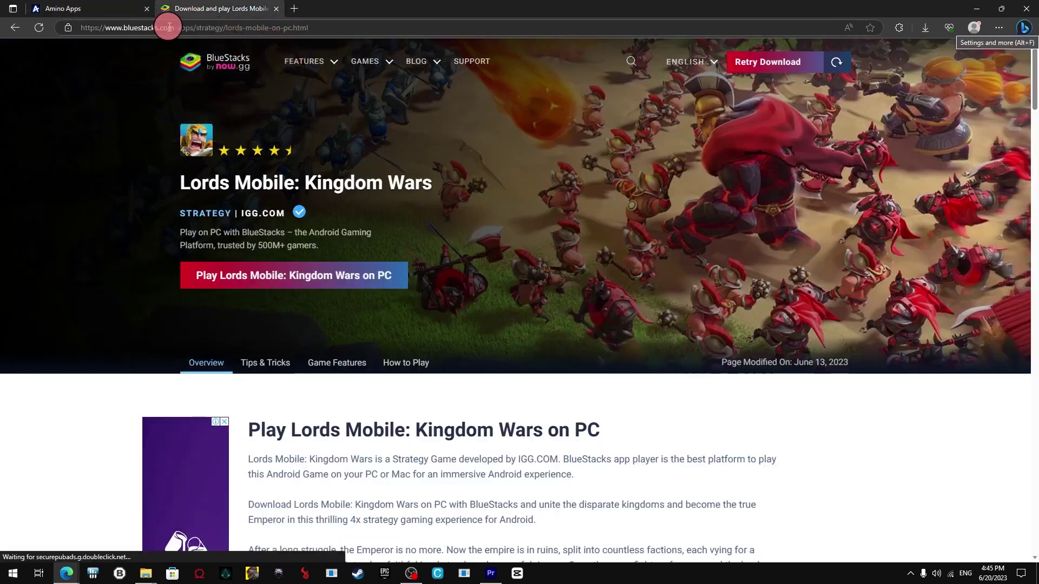
left_click(763, 71)
left_click(576, 182)
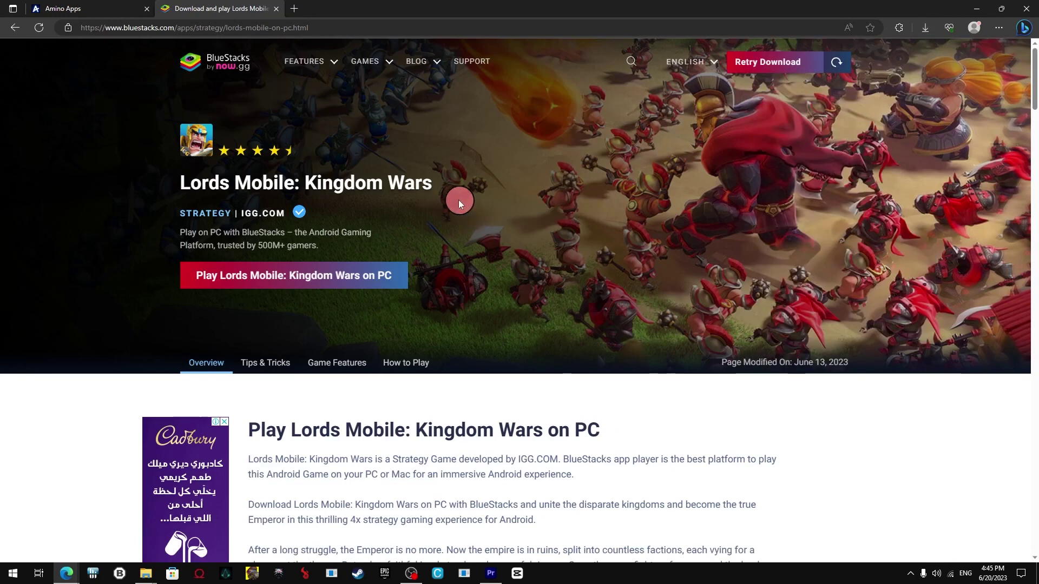
Step: Run the downloaded BlueStacks installer from the Downloads folder
left_click(146, 574)
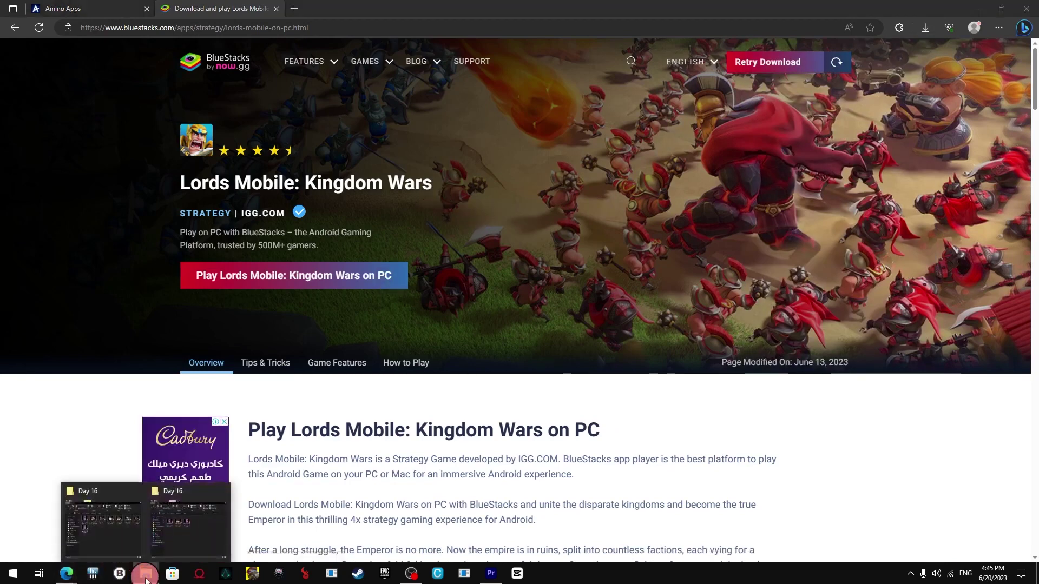
left_click(125, 531)
left_click(565, 245)
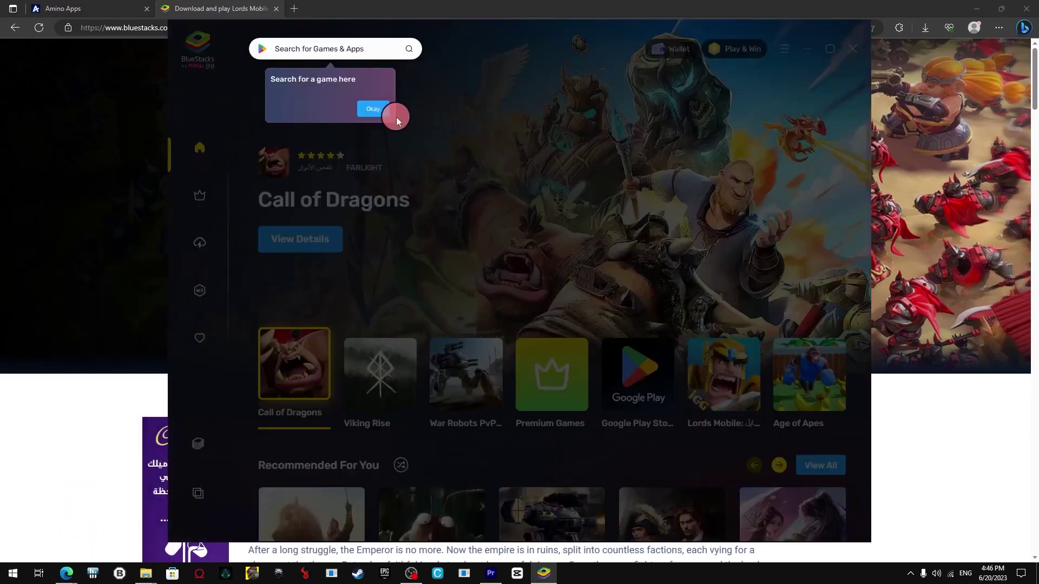
Step: Dismiss the search, Premium Games, Play & Win and App Player tips
left_click(373, 109)
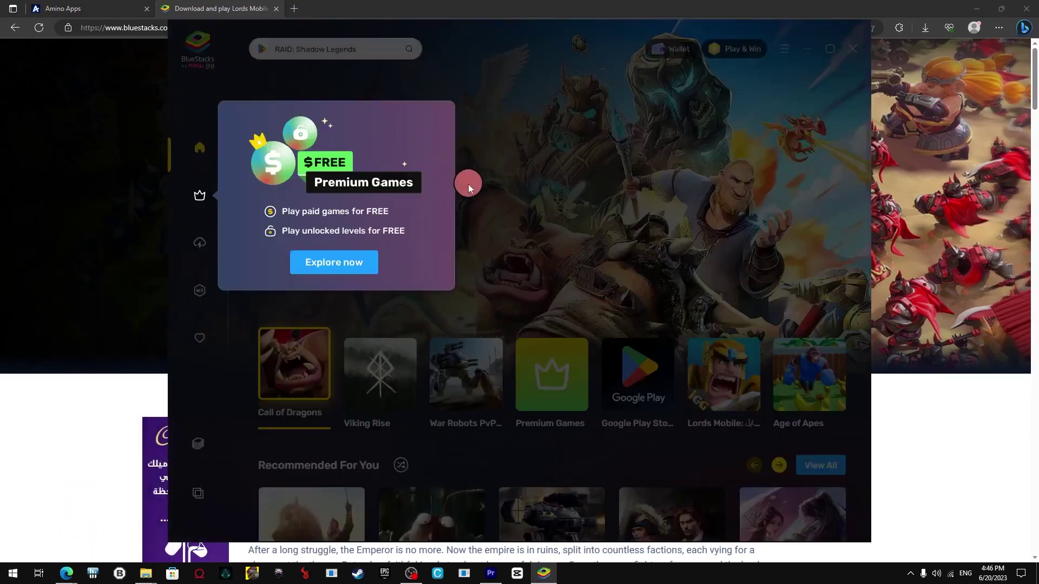
left_click(452, 124)
left_click(513, 180)
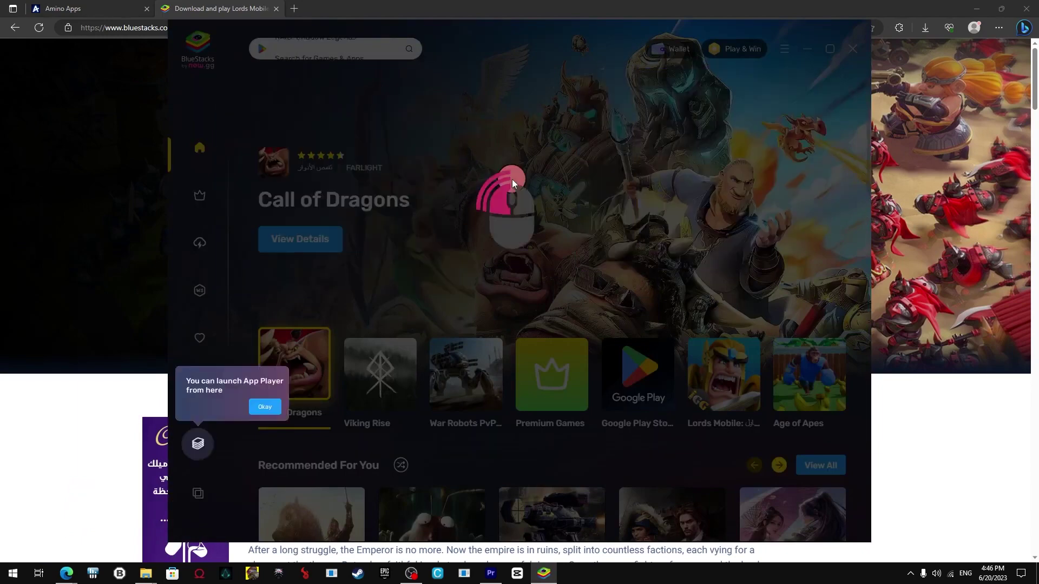
left_click(512, 179)
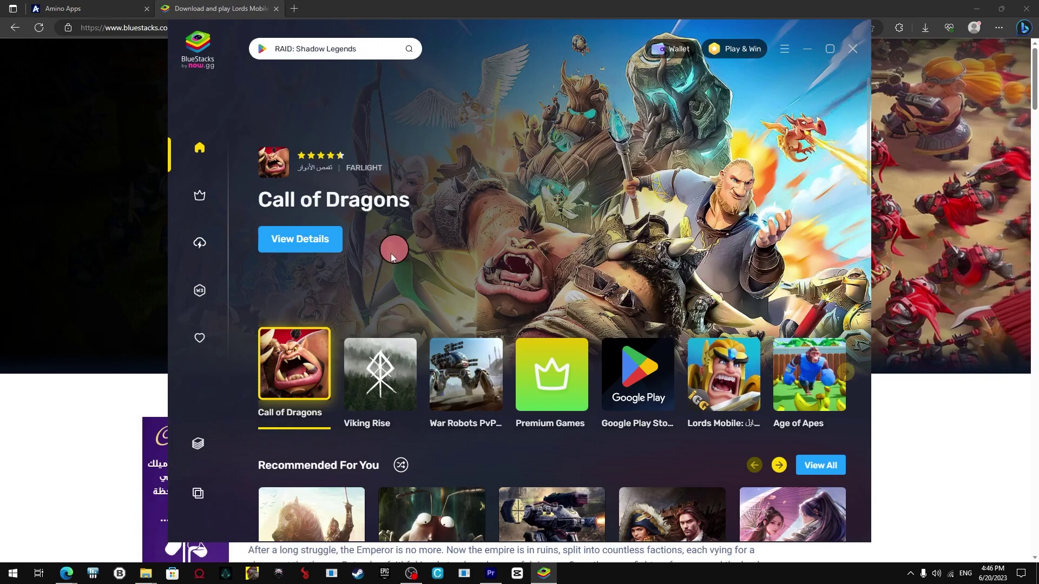
Step: Search BlueStacks for 'amino' and open the Amino tile's details page
left_click(377, 49)
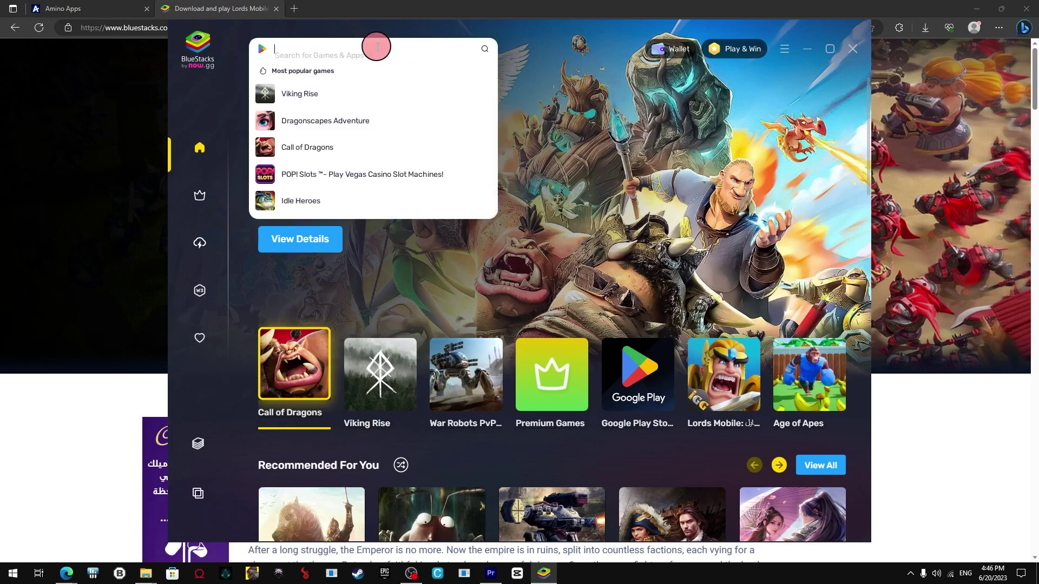
type("amino")
key("Return")
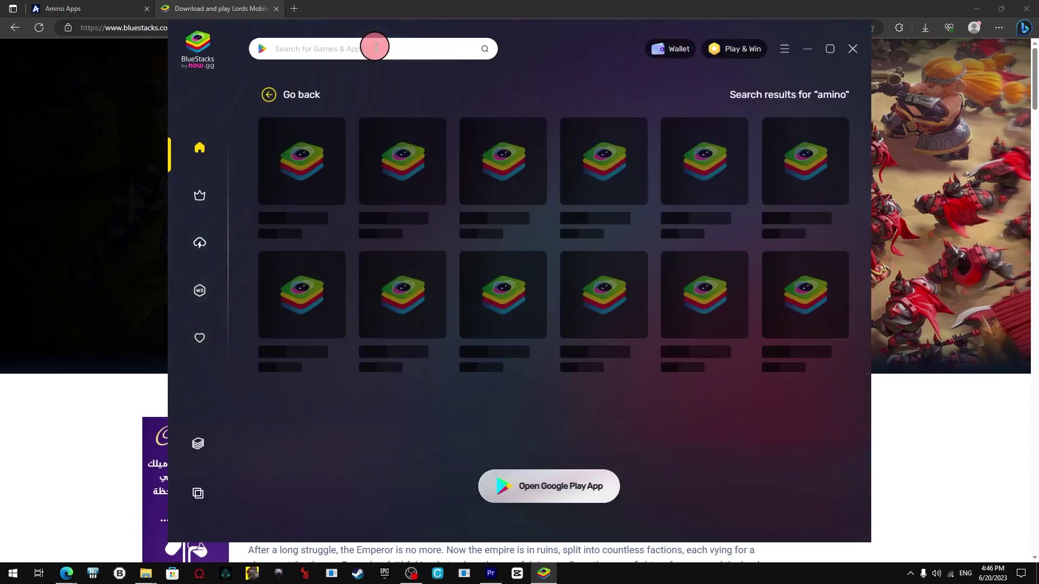
mouse_move(301, 163)
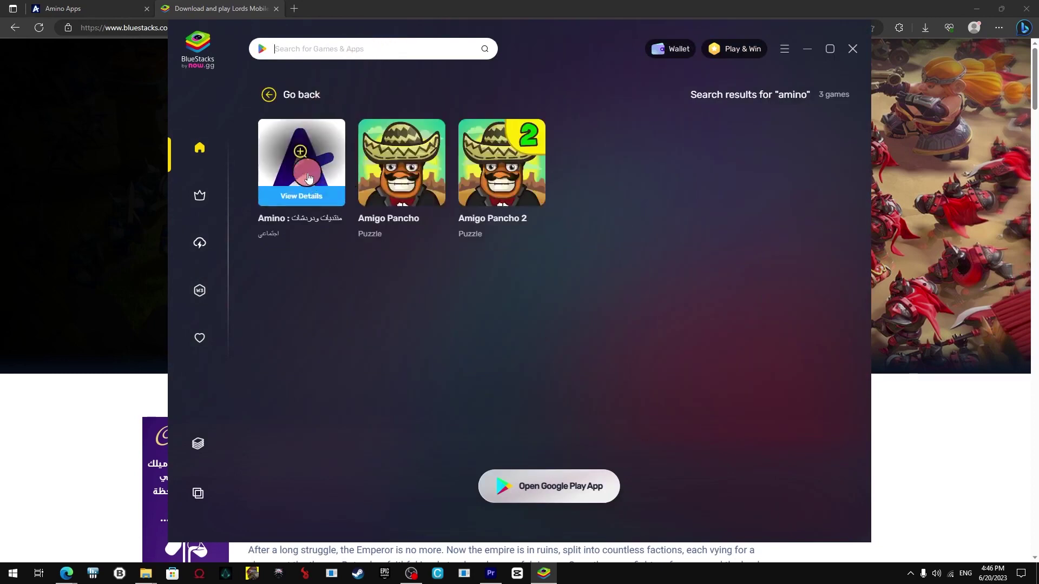
left_click(302, 193)
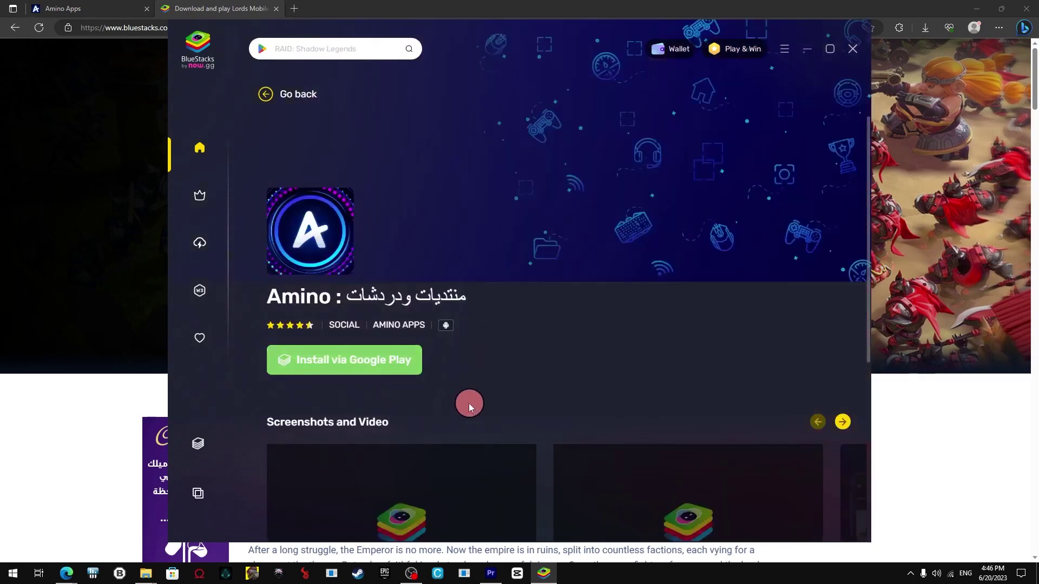
Step: Choose Install on Google Play for Amino and sign in with the Google account
left_click(332, 369)
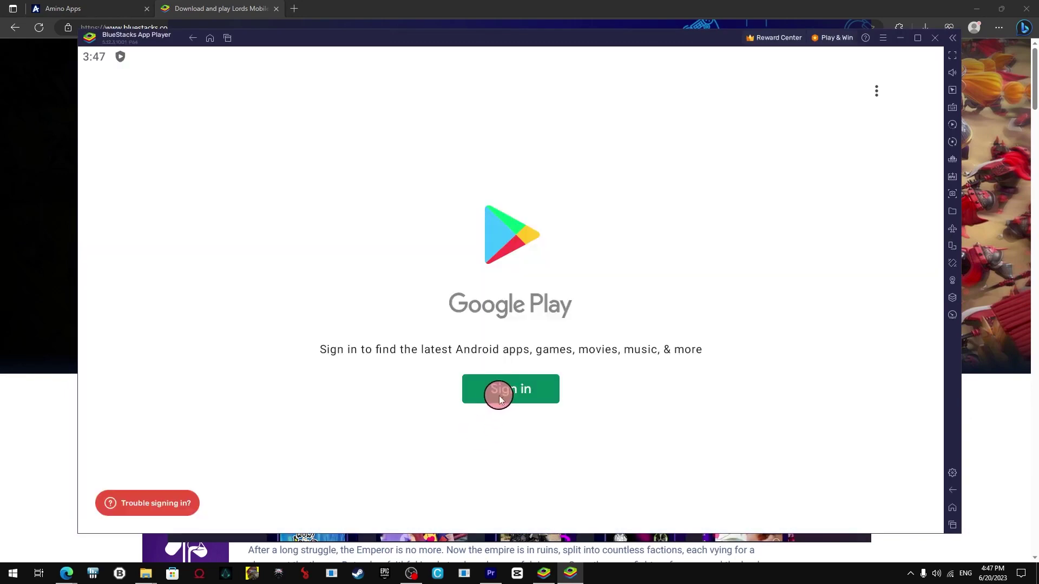
left_click(499, 390)
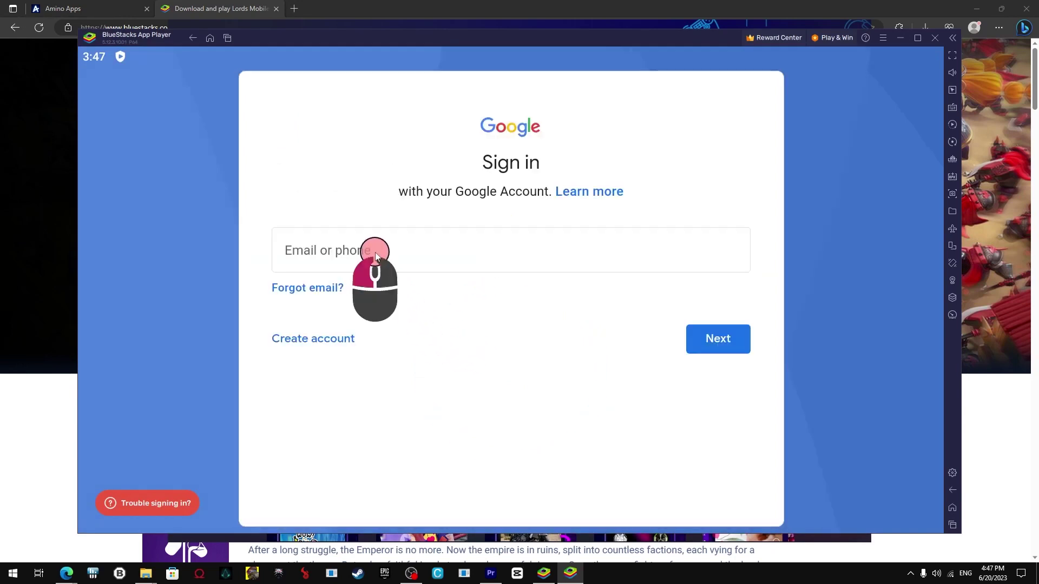
left_click(374, 252)
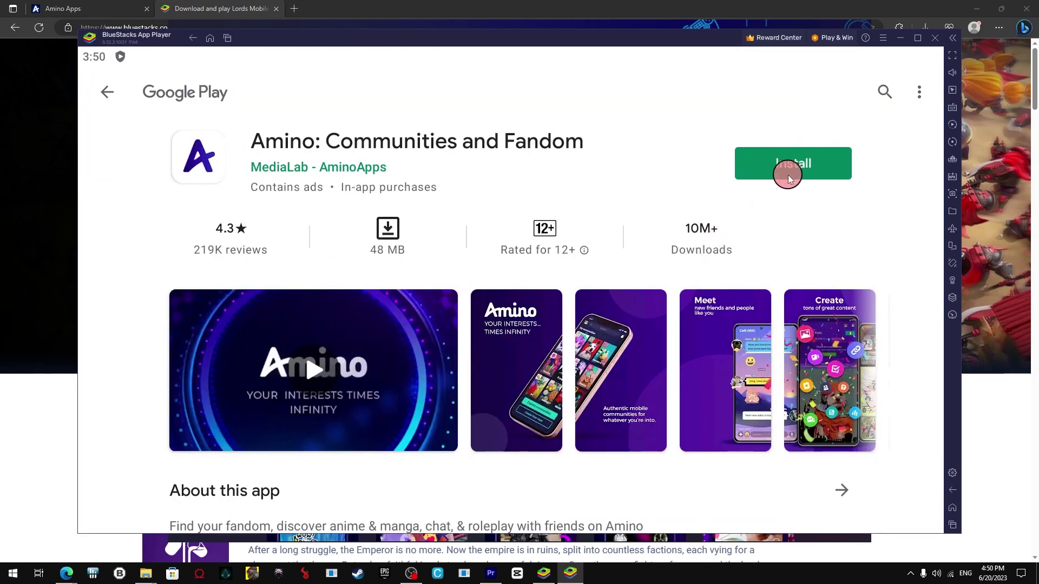
Step: Install Amino: Communities and Fandom from its Google Play page
left_click(788, 173)
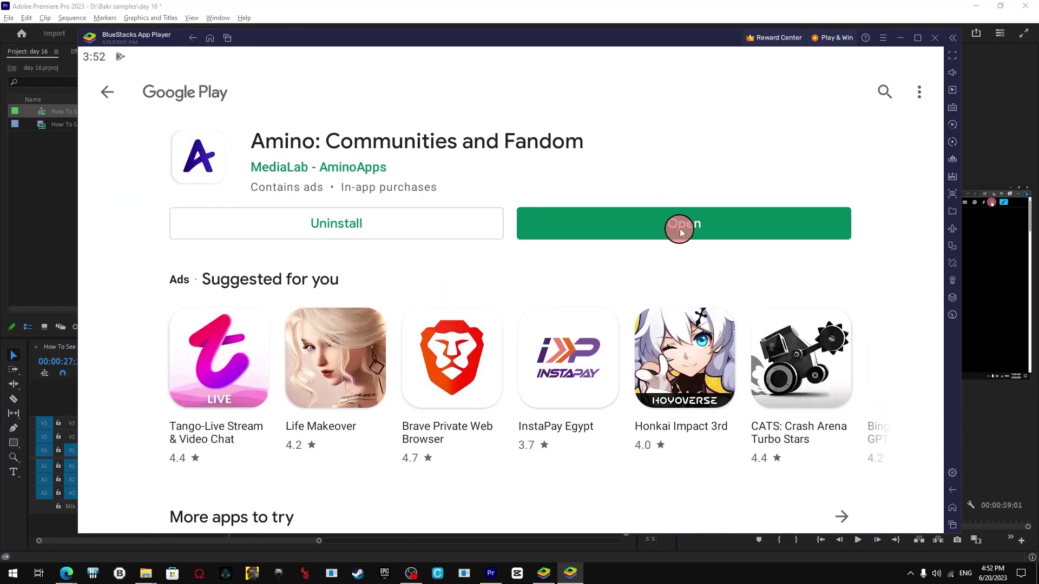
Step: Open Amino from Google Play and refresh twice after the unsupported-device error
left_click(624, 227)
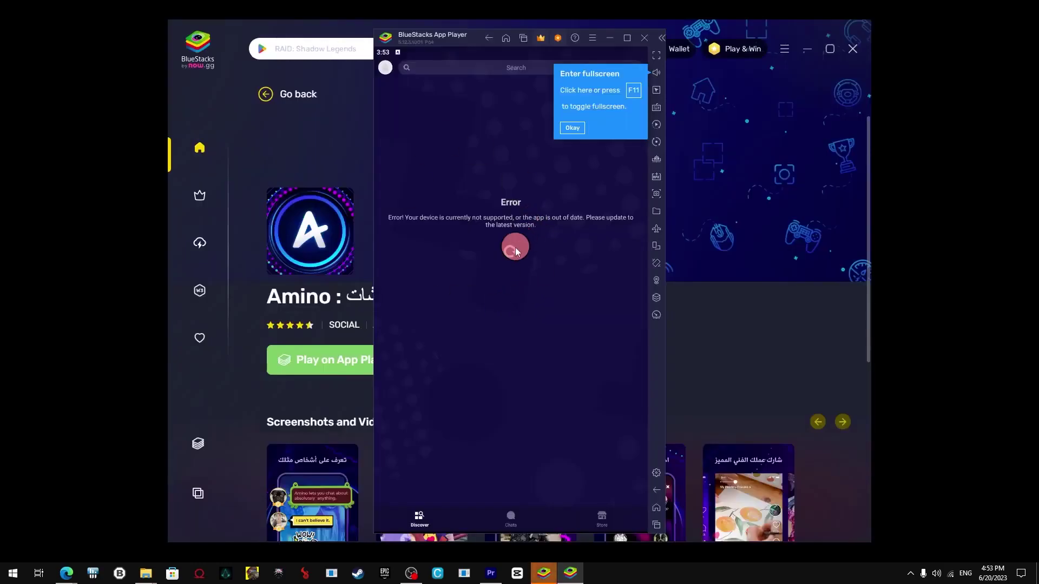
left_click(511, 251)
left_click(513, 251)
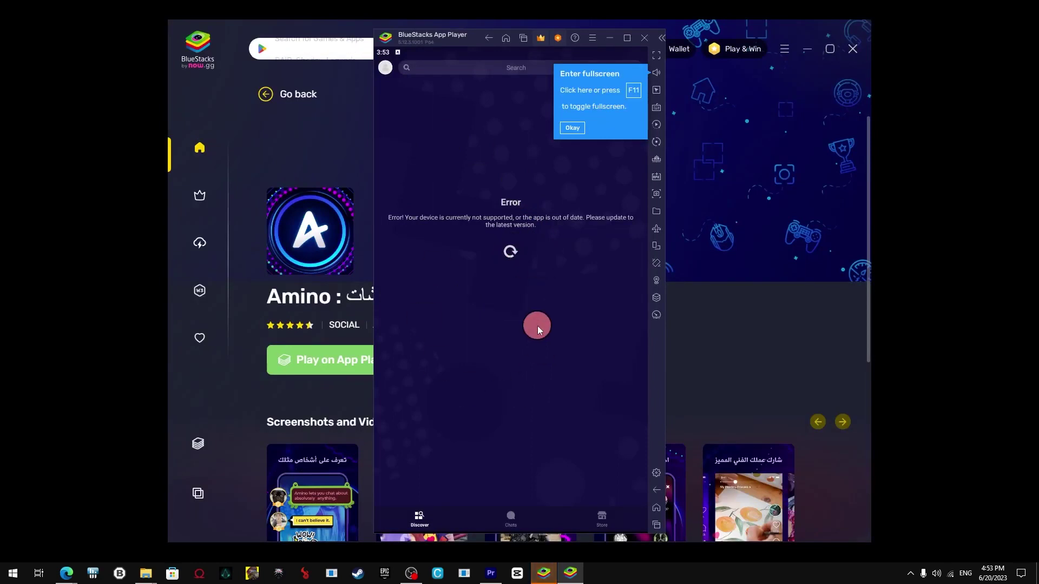